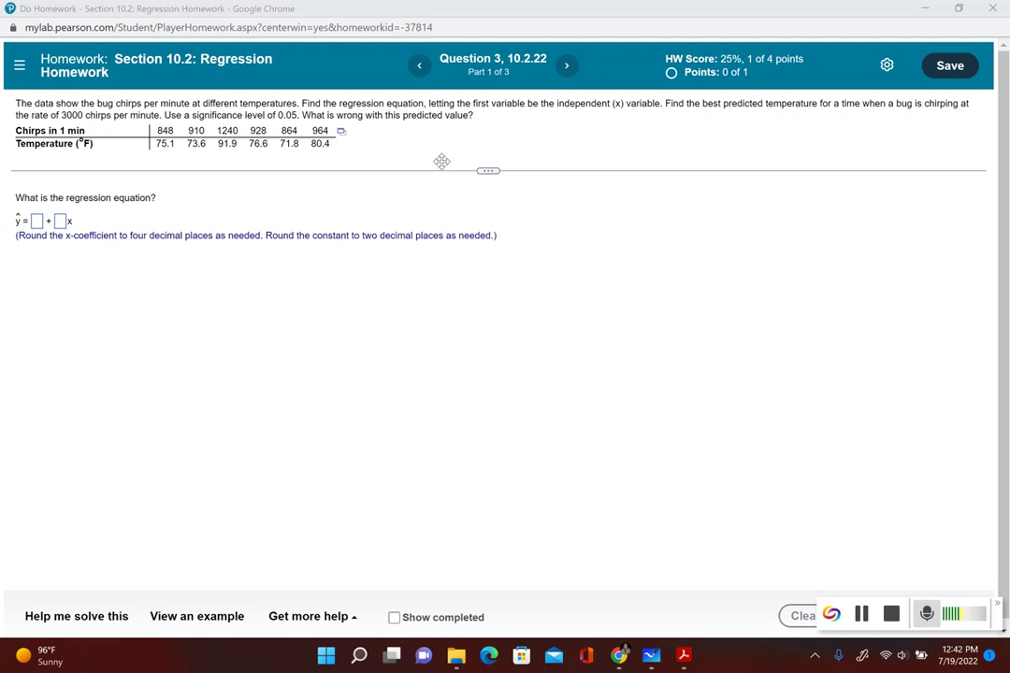
Send the chirps and temperature data table to StatCrunch and tile it beside the homework window
click(341, 134)
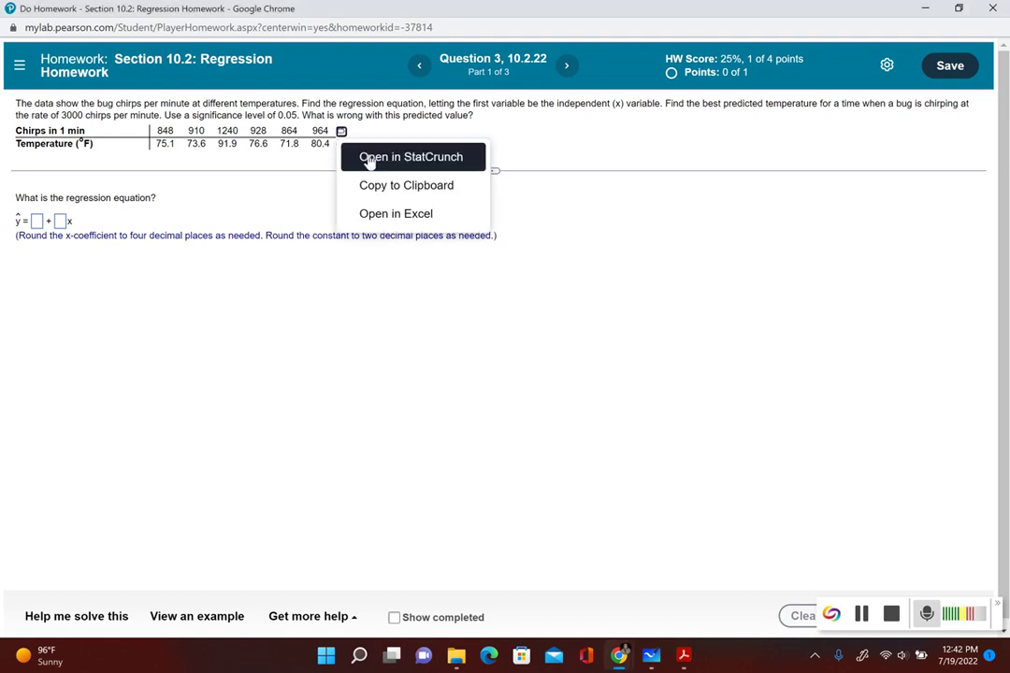
click(370, 159)
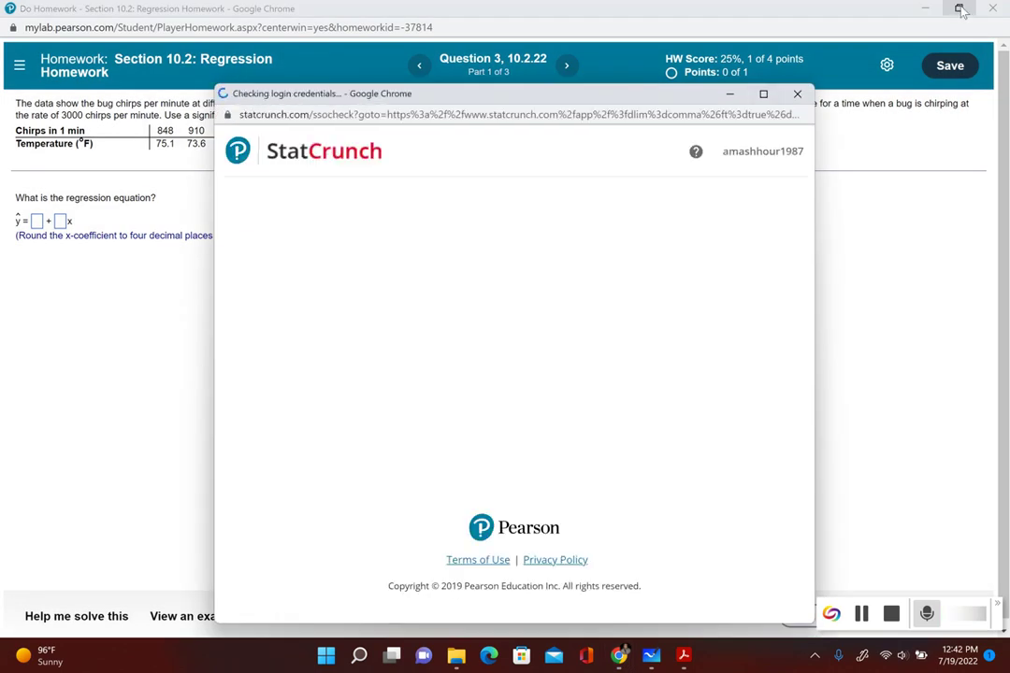
mouse_move(962, 11)
click(863, 50)
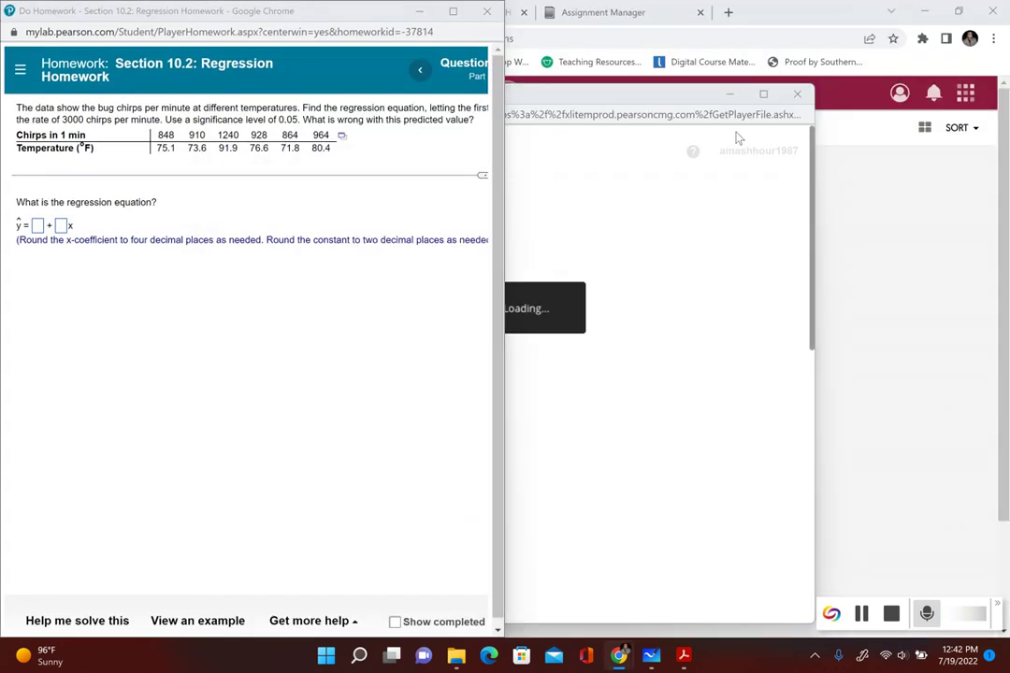
click(636, 182)
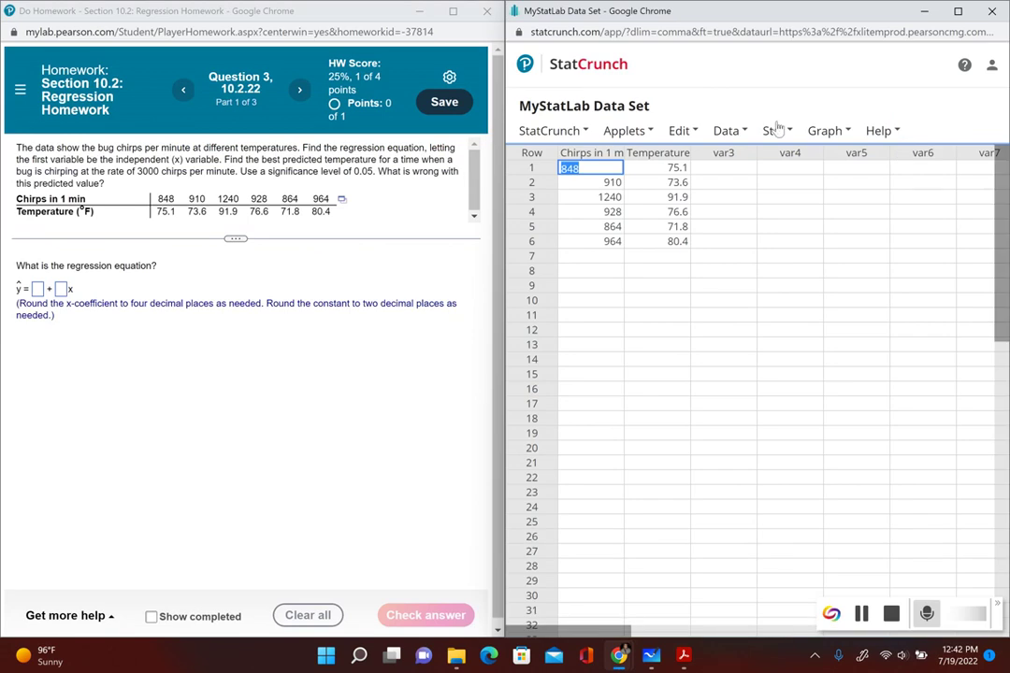
click(774, 131)
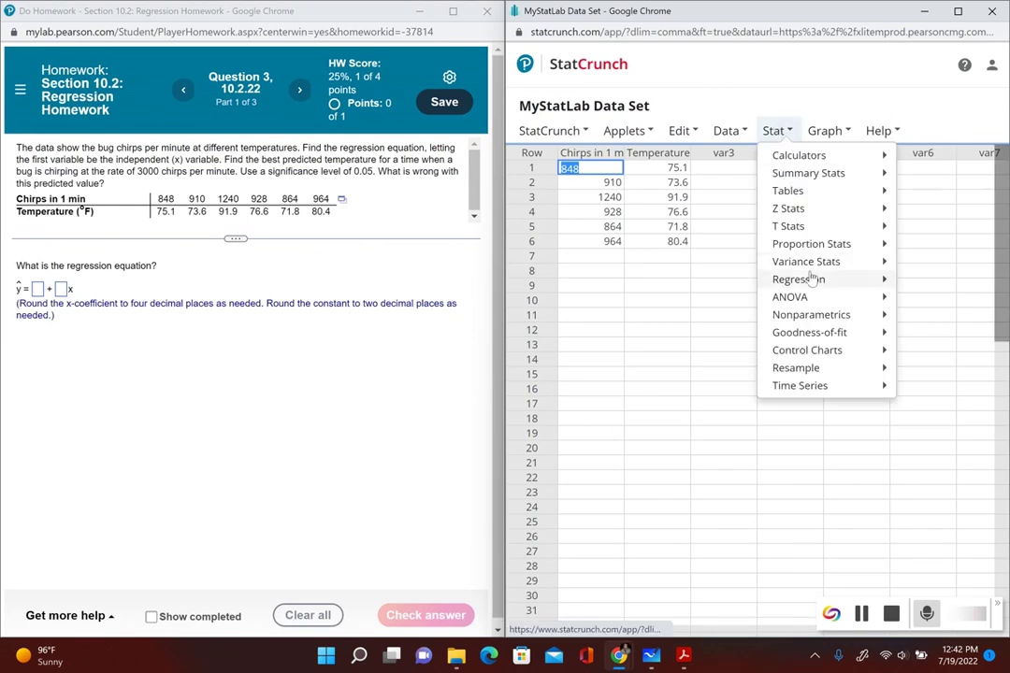
Run a simple linear regression: X Chirps in 1 min, Y Temperature (°F), predicting at 3000
mouse_move(811, 279)
click(701, 293)
click(679, 112)
click(650, 150)
click(636, 157)
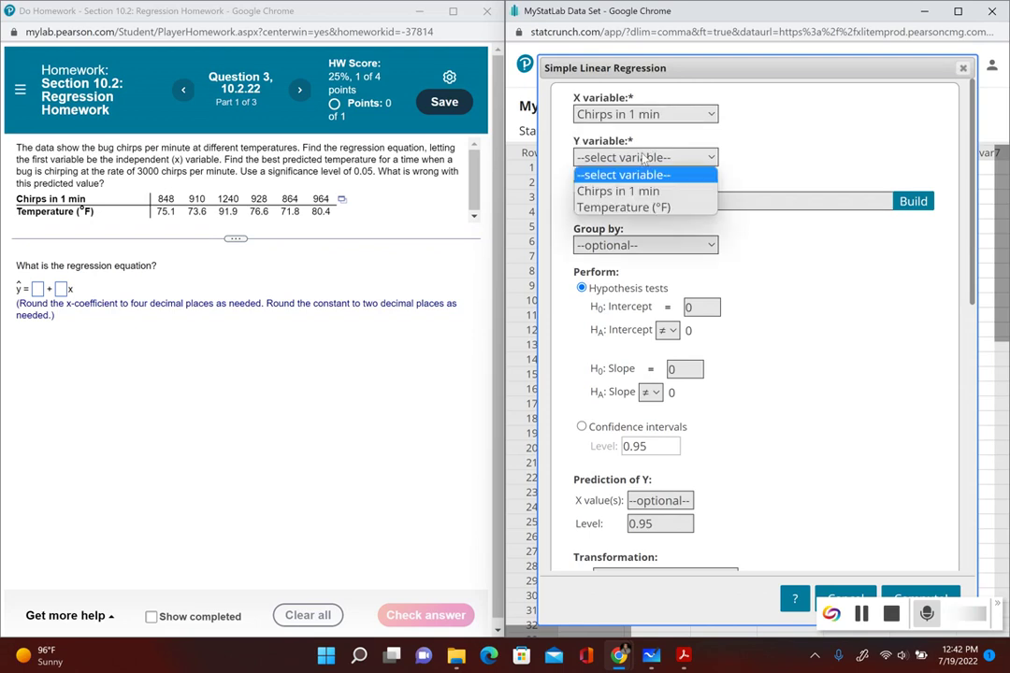
click(624, 206)
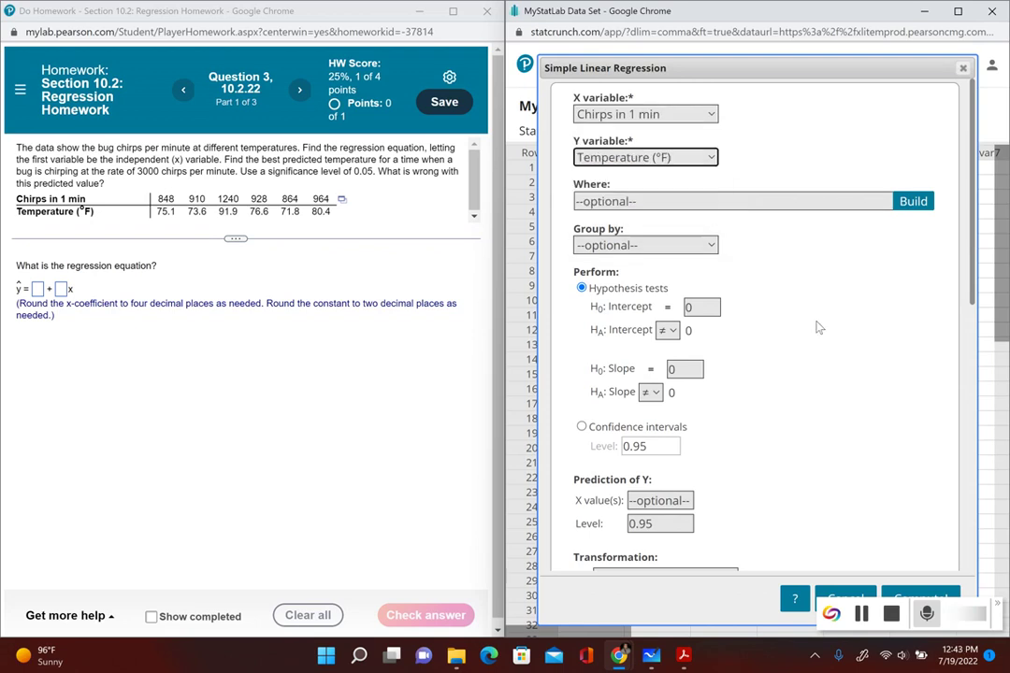
click(666, 500)
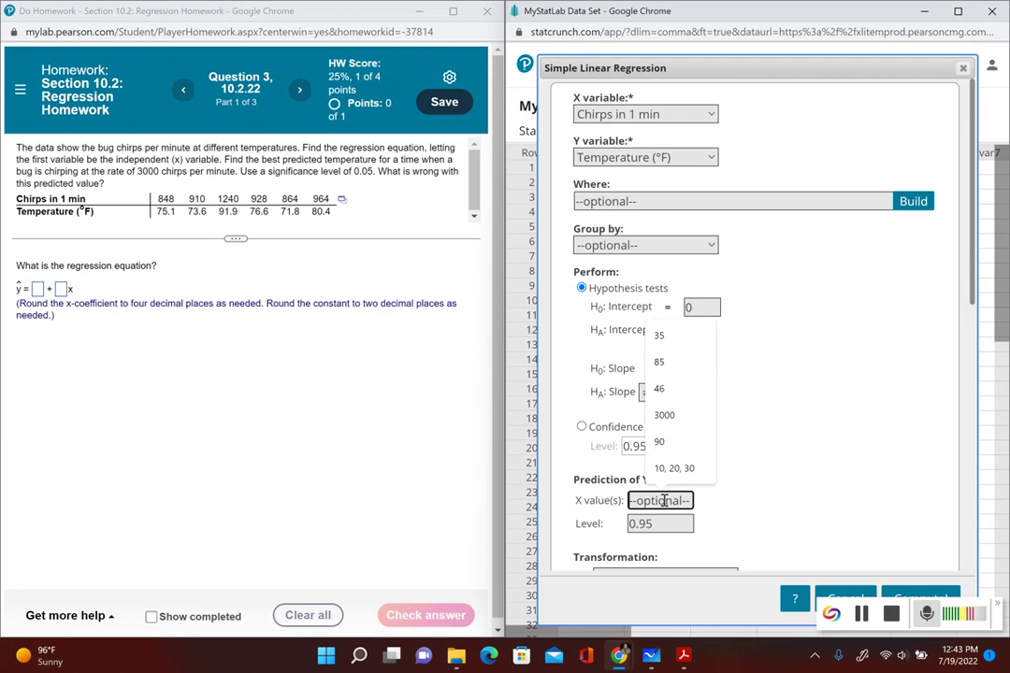
text(300)
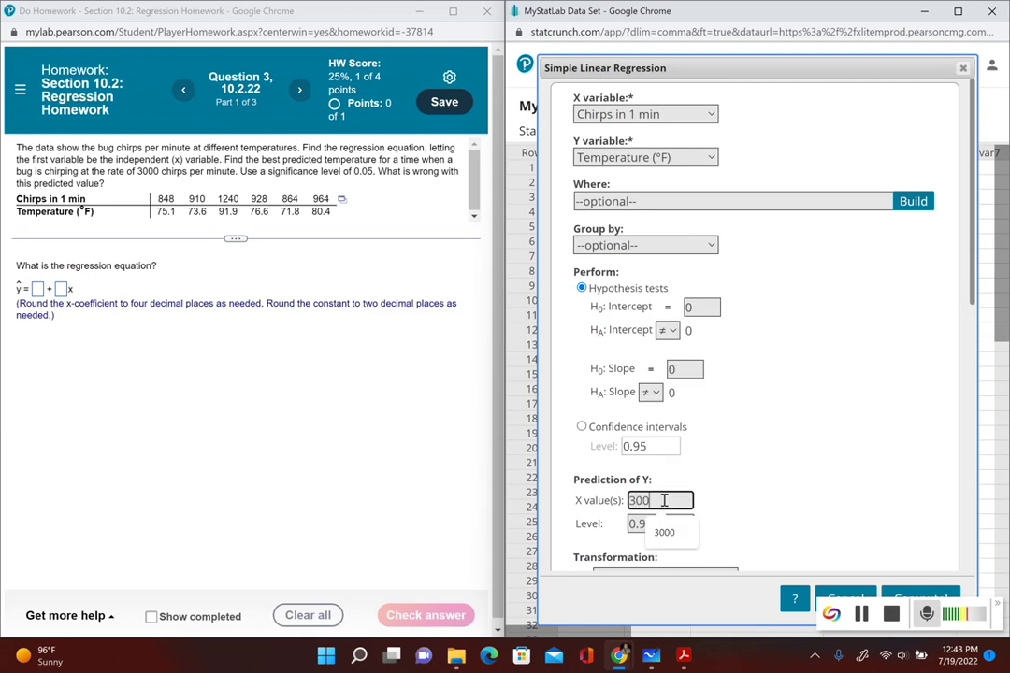
click(664, 532)
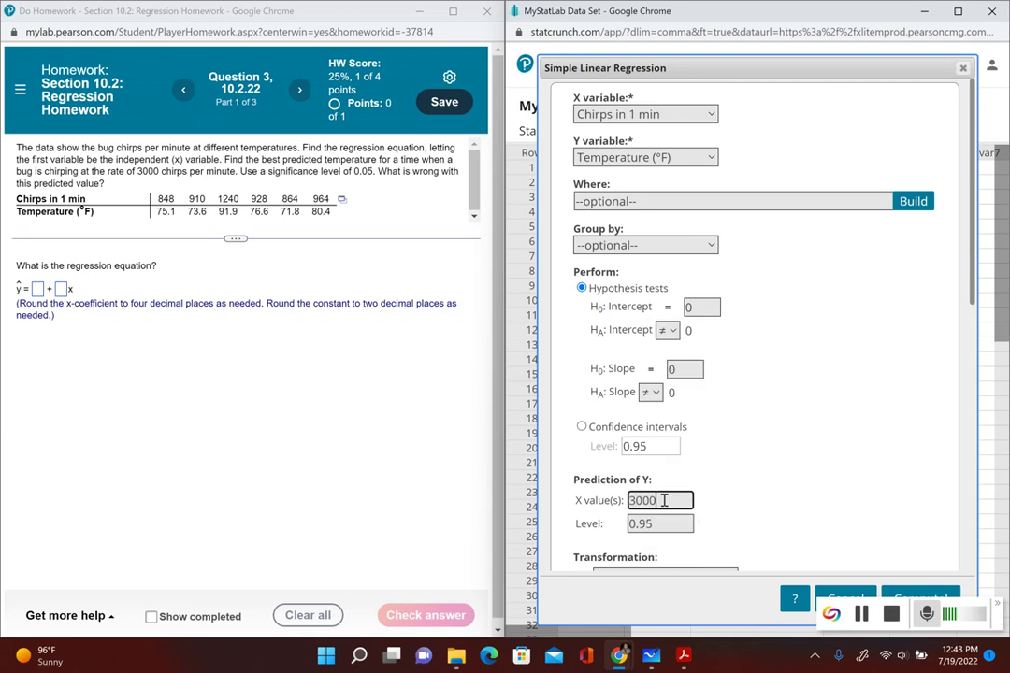
click(907, 598)
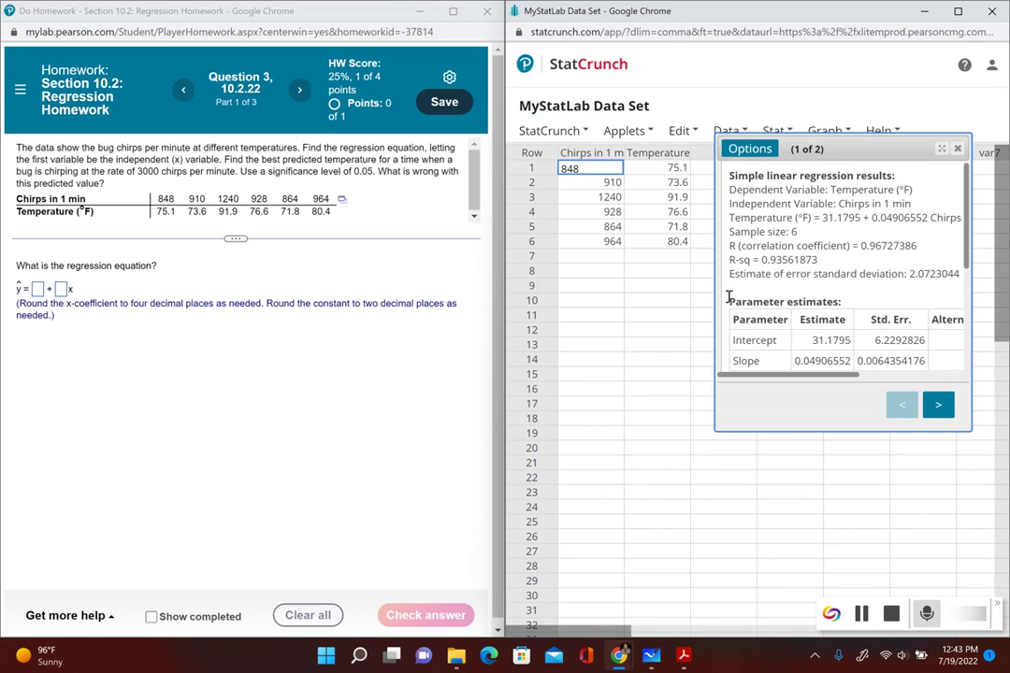
Compare StatCrunch's regression equation and intercept 31.1795 with the homework's rounding rule
drag(714, 292, 627, 292)
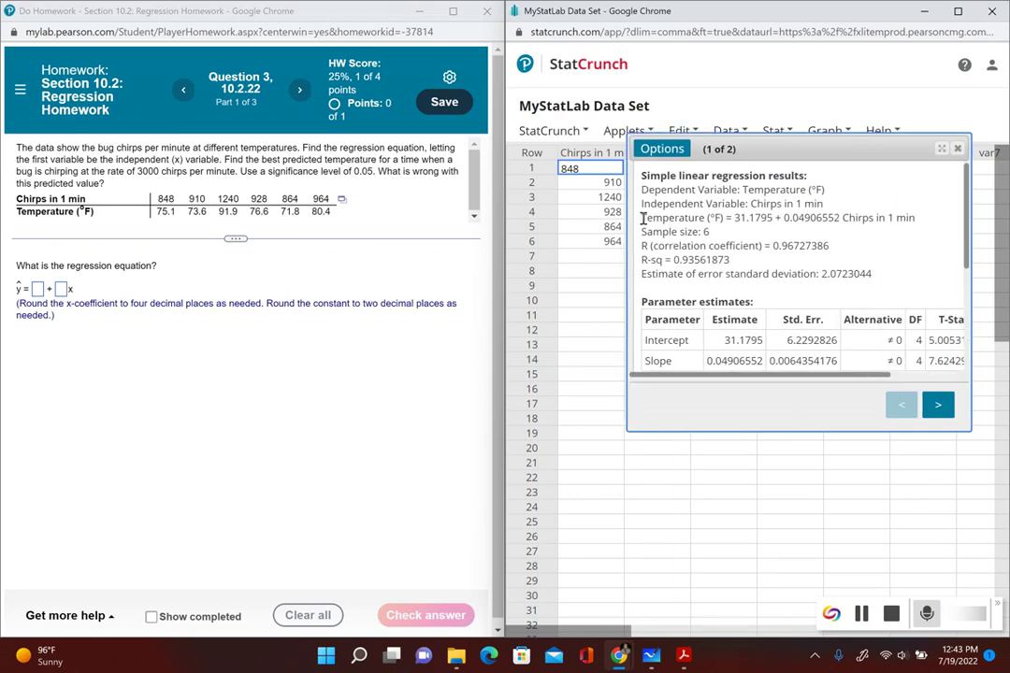
drag(641, 216, 912, 218)
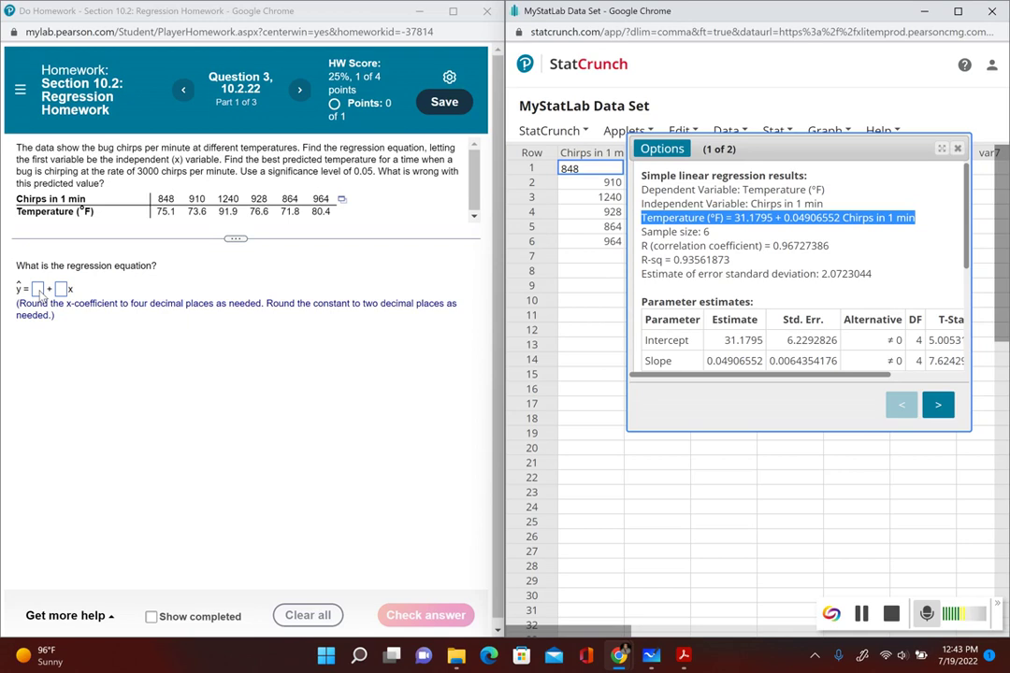
click(314, 304)
drag(314, 304, 446, 304)
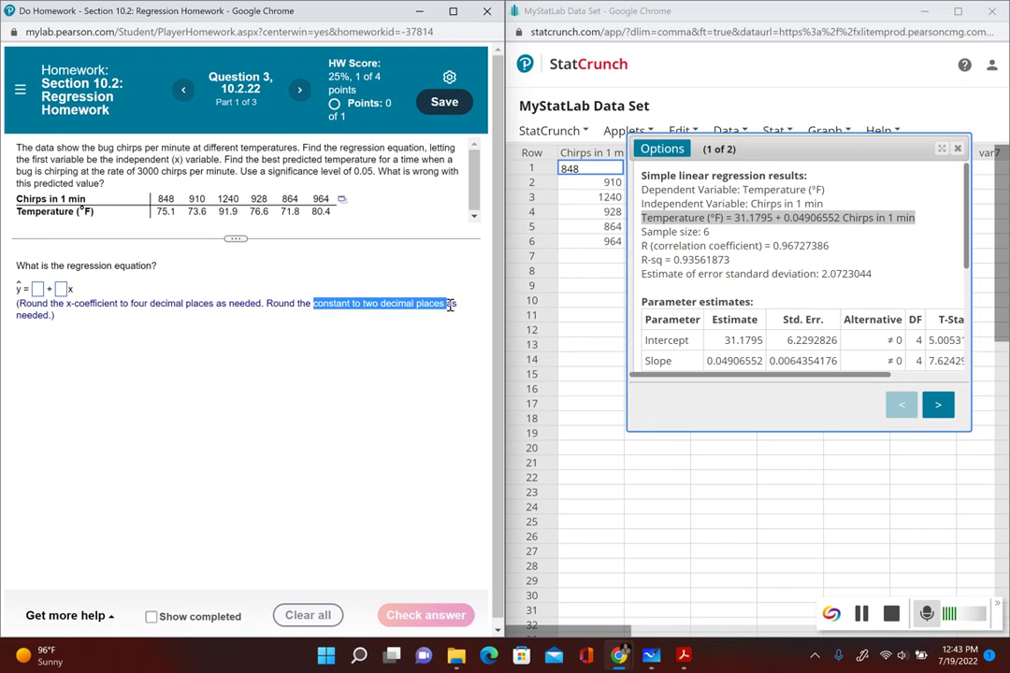
click(772, 220)
drag(773, 218, 738, 218)
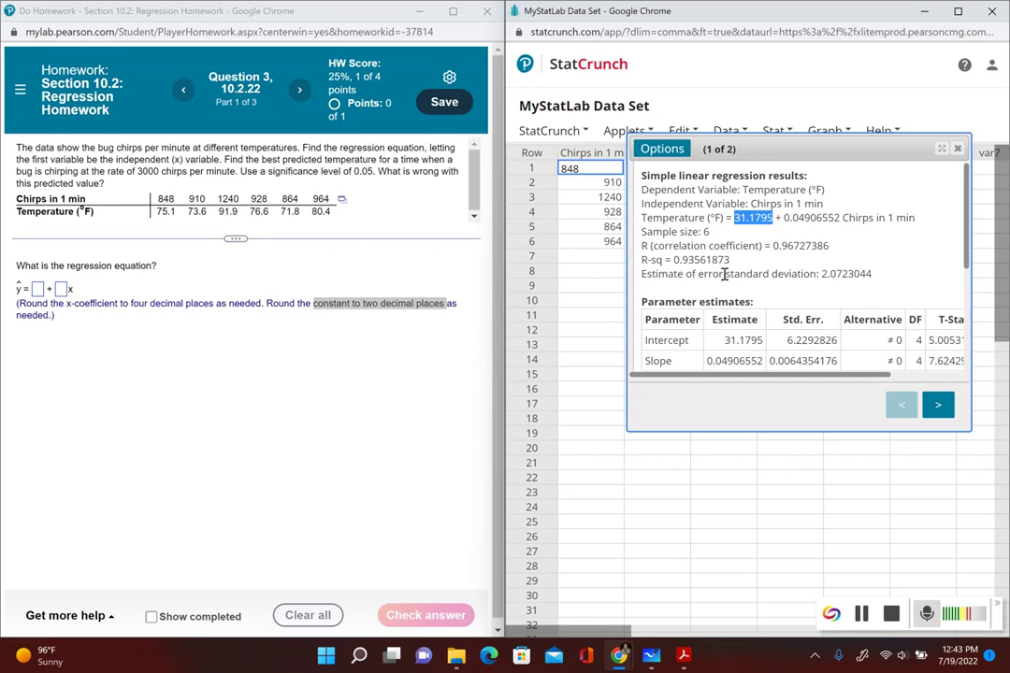
Enter constant 31.18 and x-coefficient 0.0491 from the slope, then submit and continue
click(38, 291)
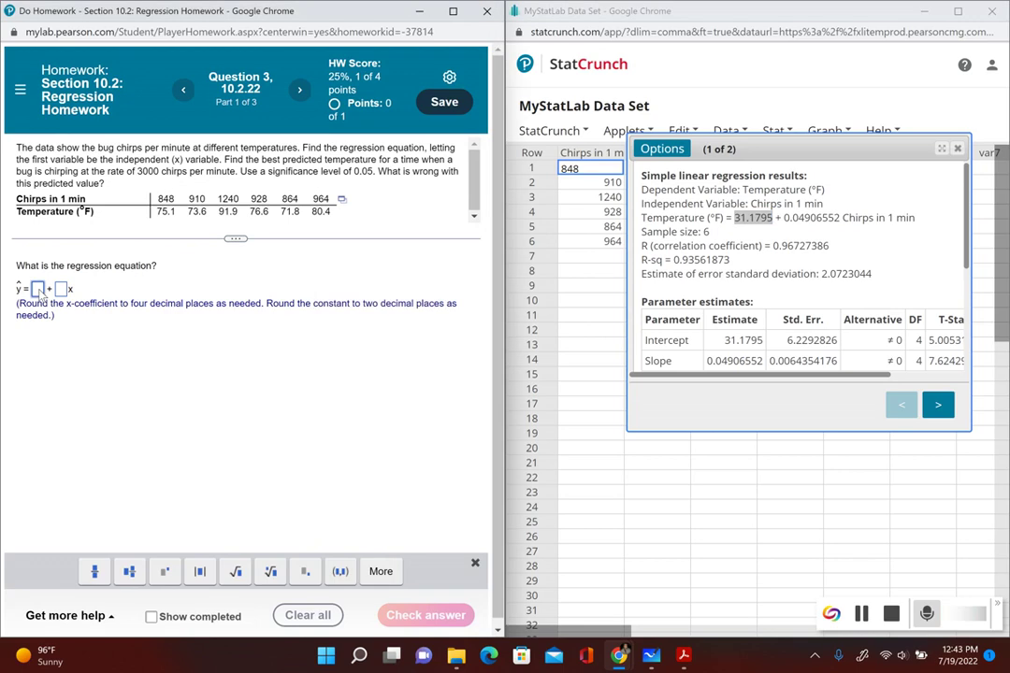
text(31.18)
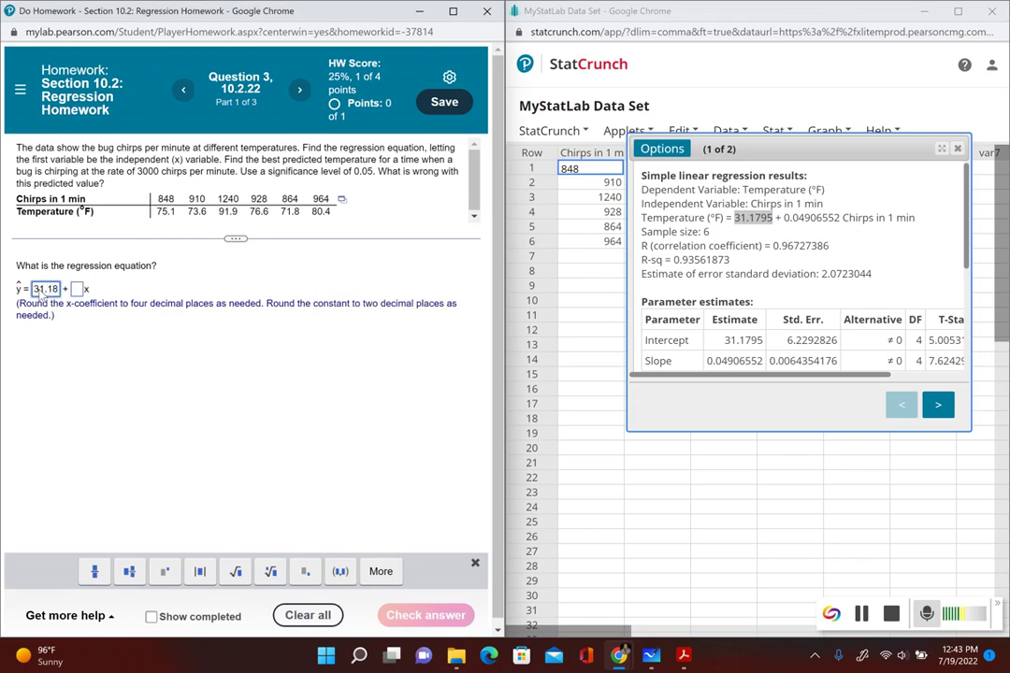
click(79, 289)
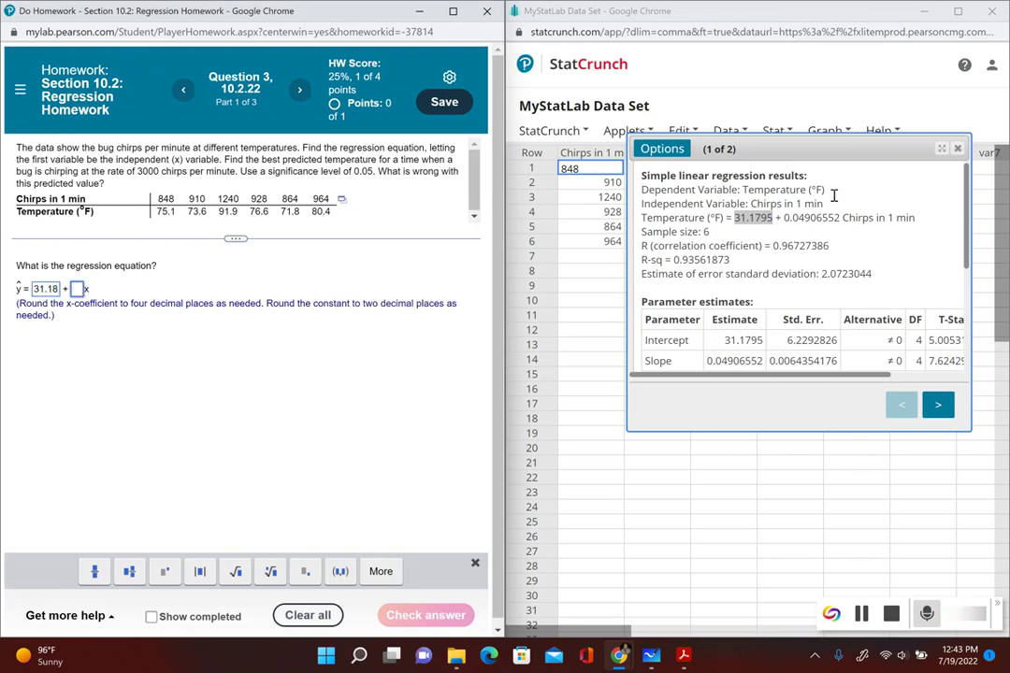
drag(914, 218, 785, 220)
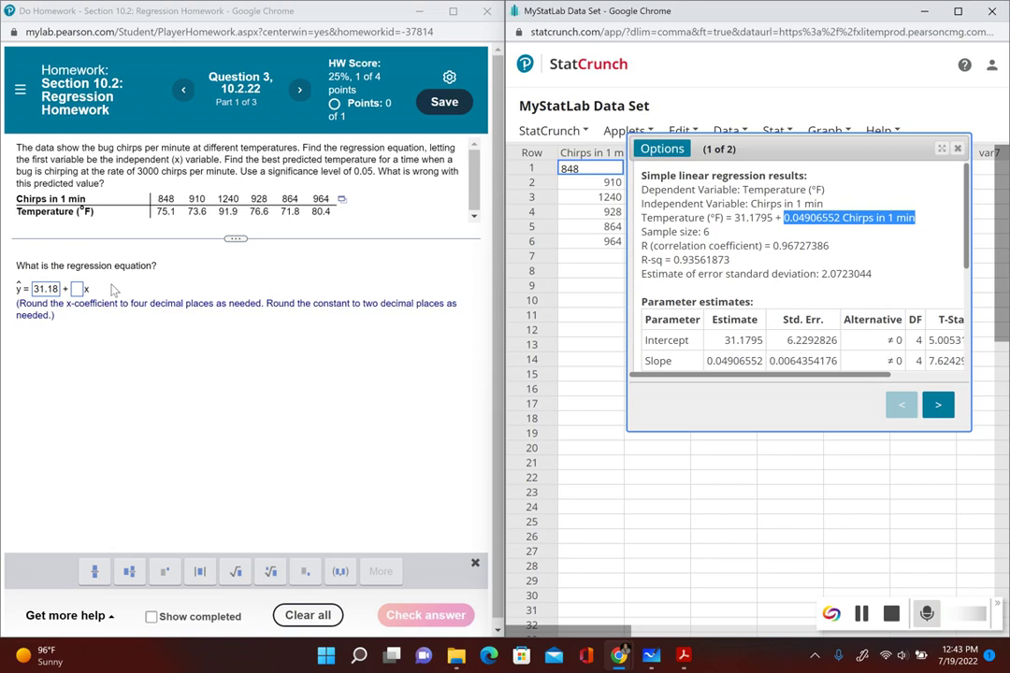
click(79, 288)
text(0.0)
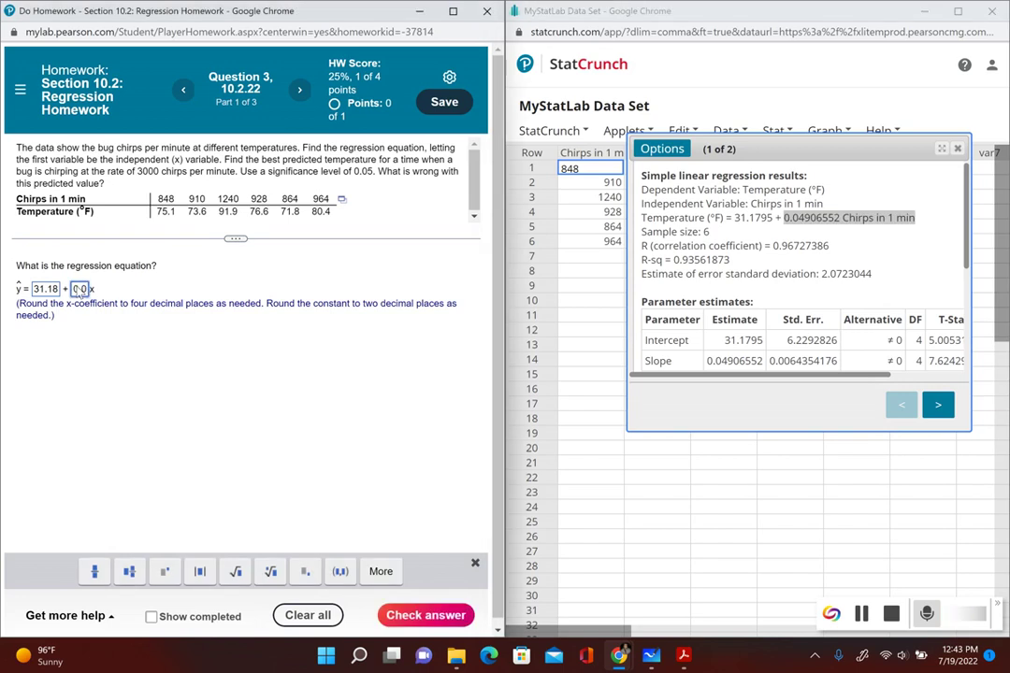
text(491)
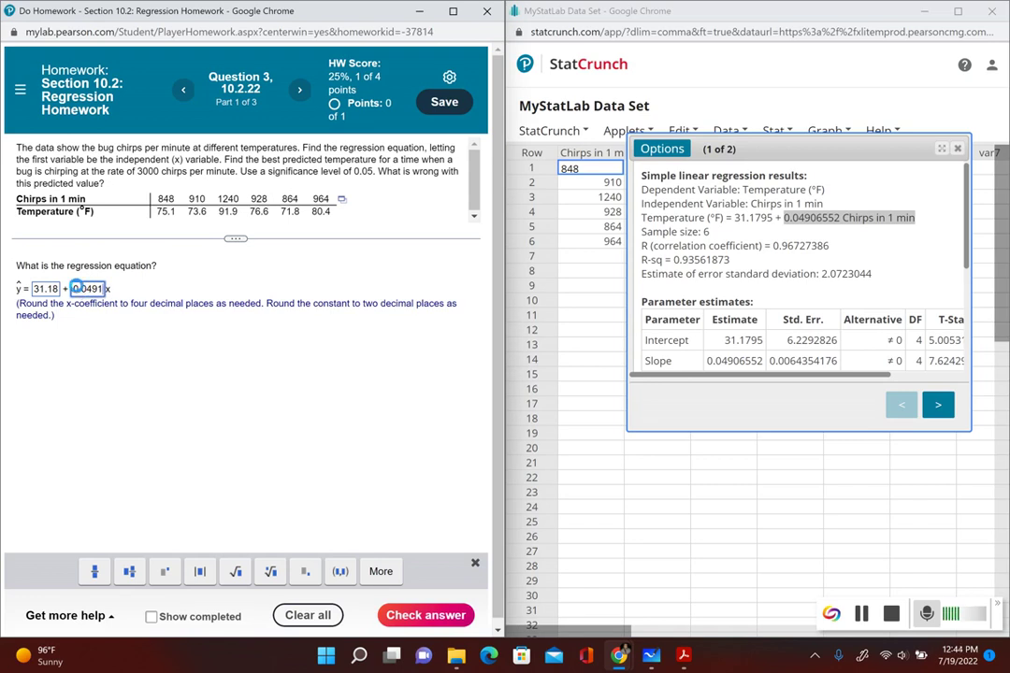
key(Return)
click(246, 372)
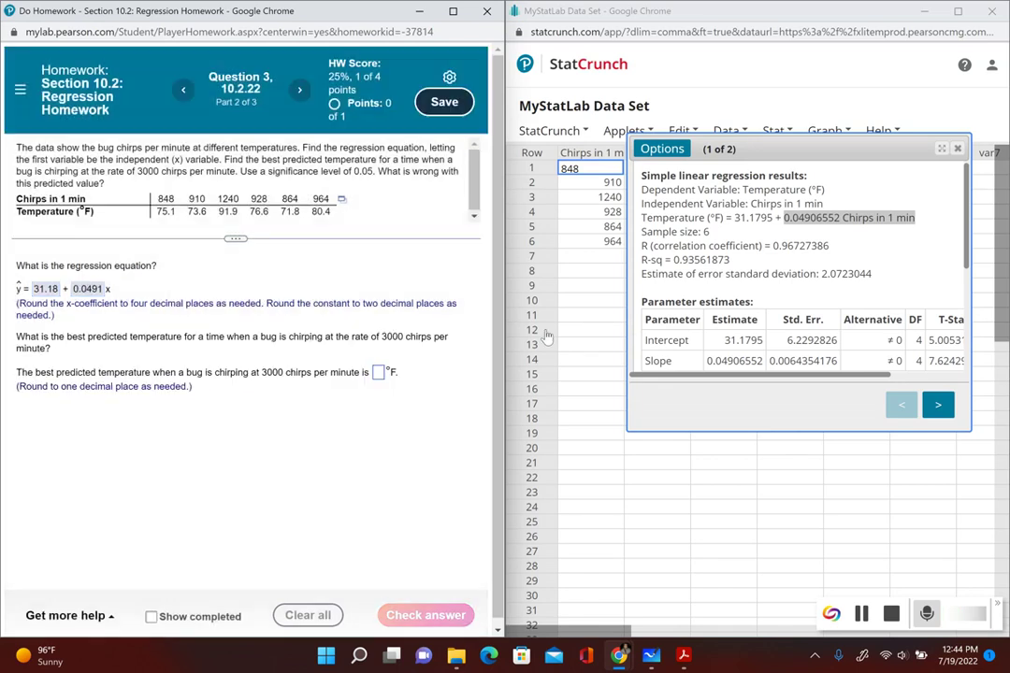
click(937, 405)
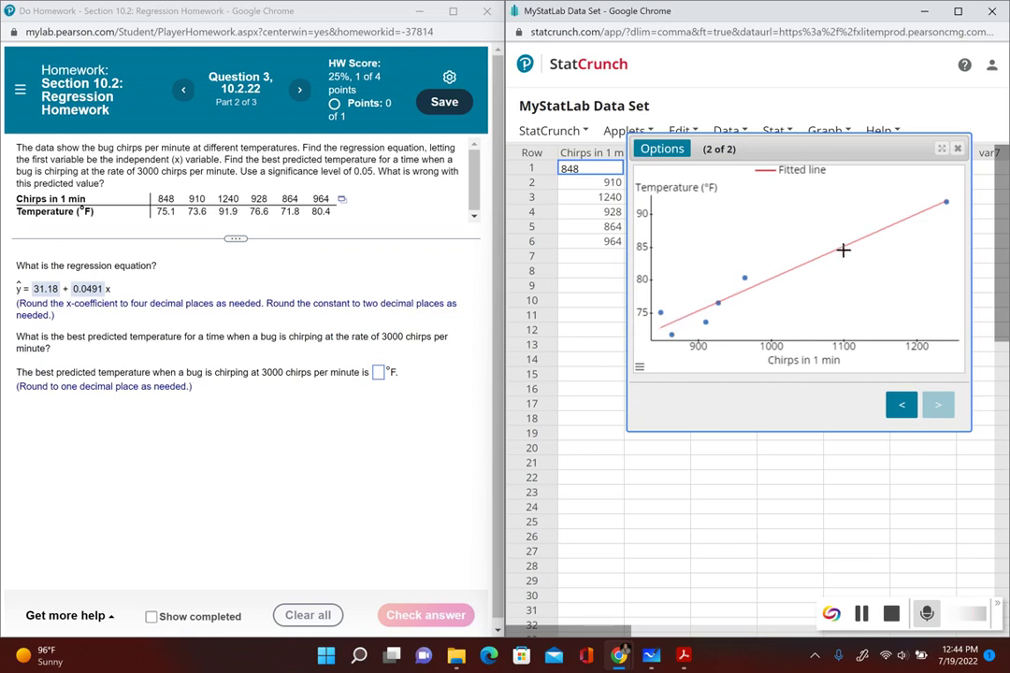
mouse_move(840, 249)
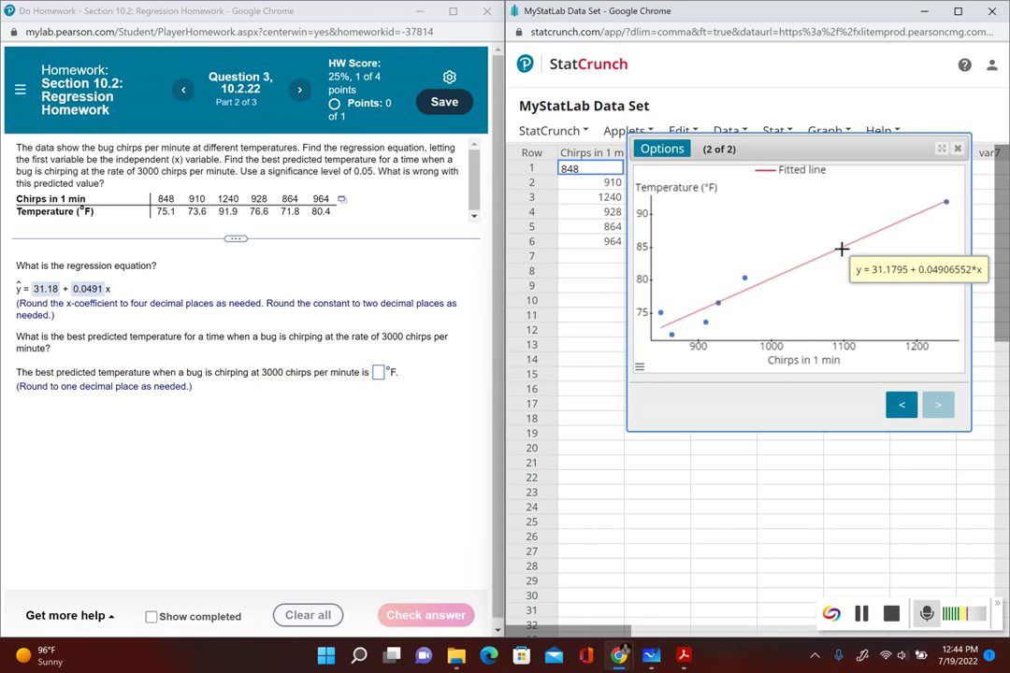
click(902, 405)
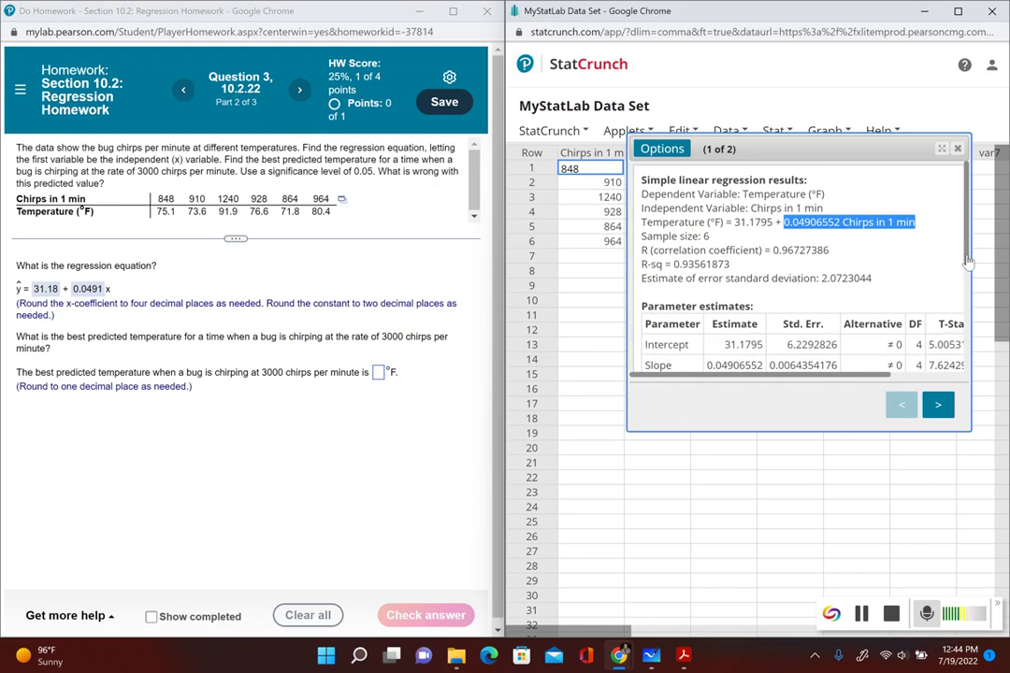
scroll(972, 272, down, 1)
drag(972, 272, 973, 277)
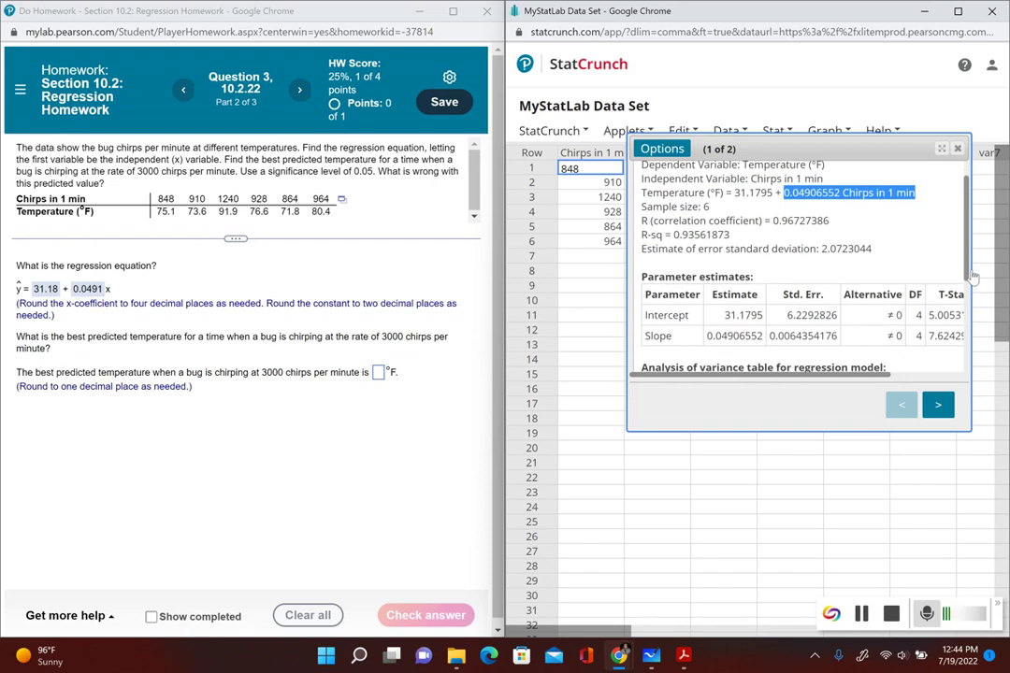
scroll(973, 277, down, 1)
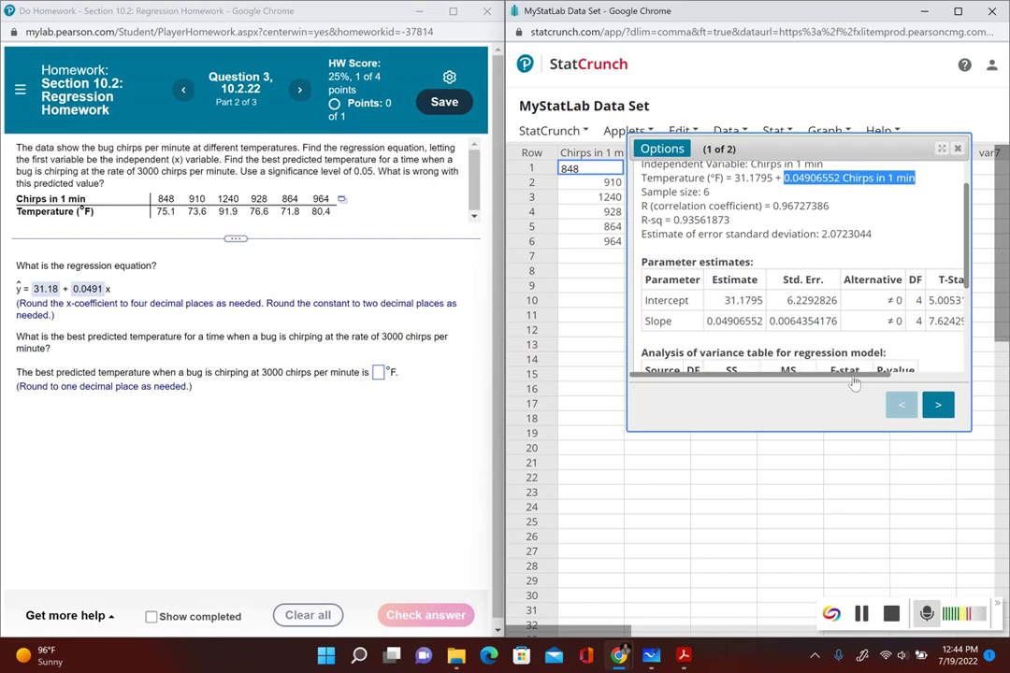
drag(848, 375, 949, 374)
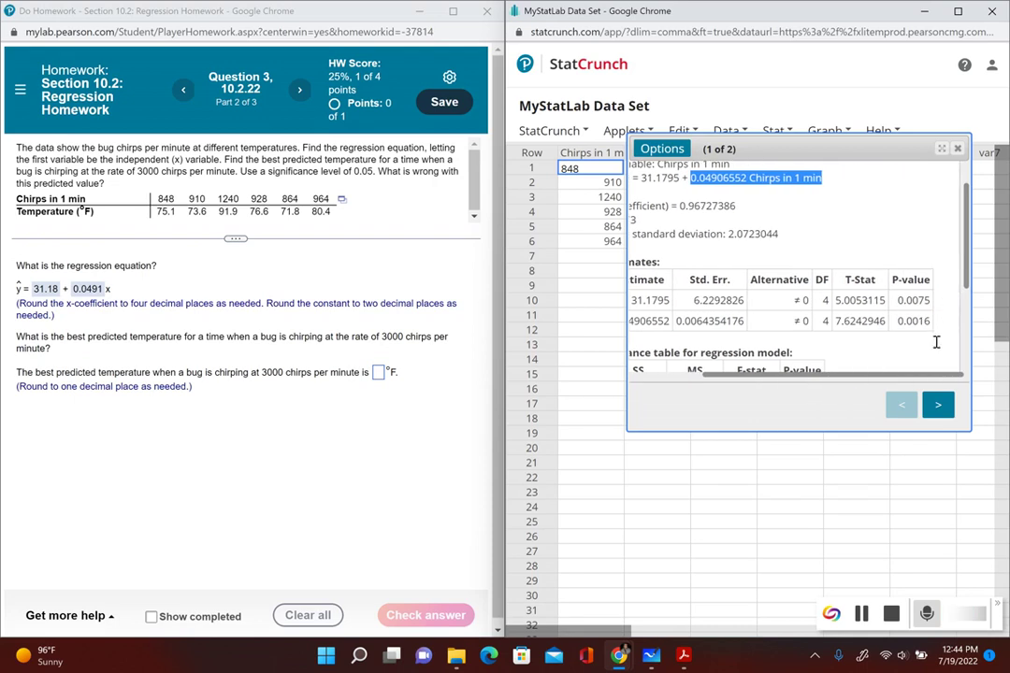
double_click(913, 321)
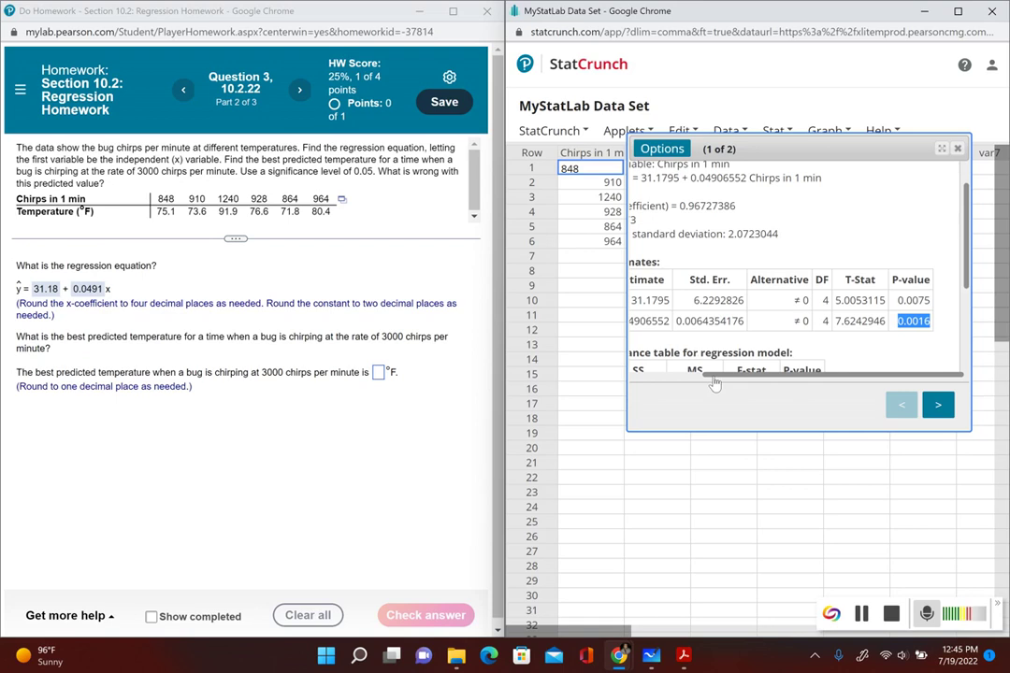
drag(714, 383, 633, 387)
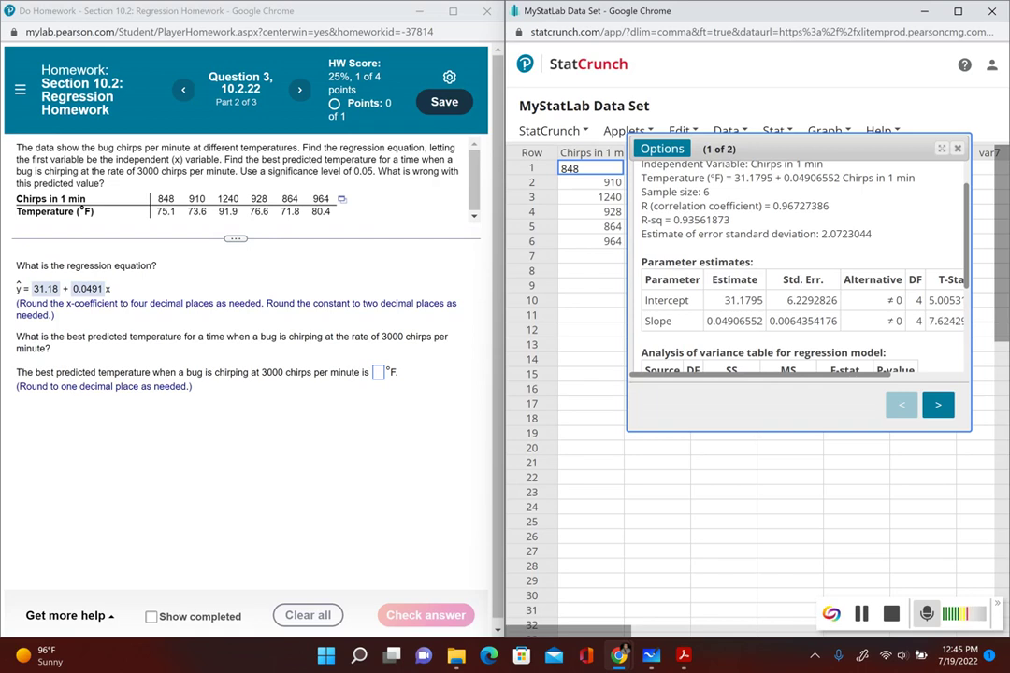
Round StatCrunch's predicted value 178.37606 to 178.4°F, enter it, and submit it
scroll(799, 271, down, 4)
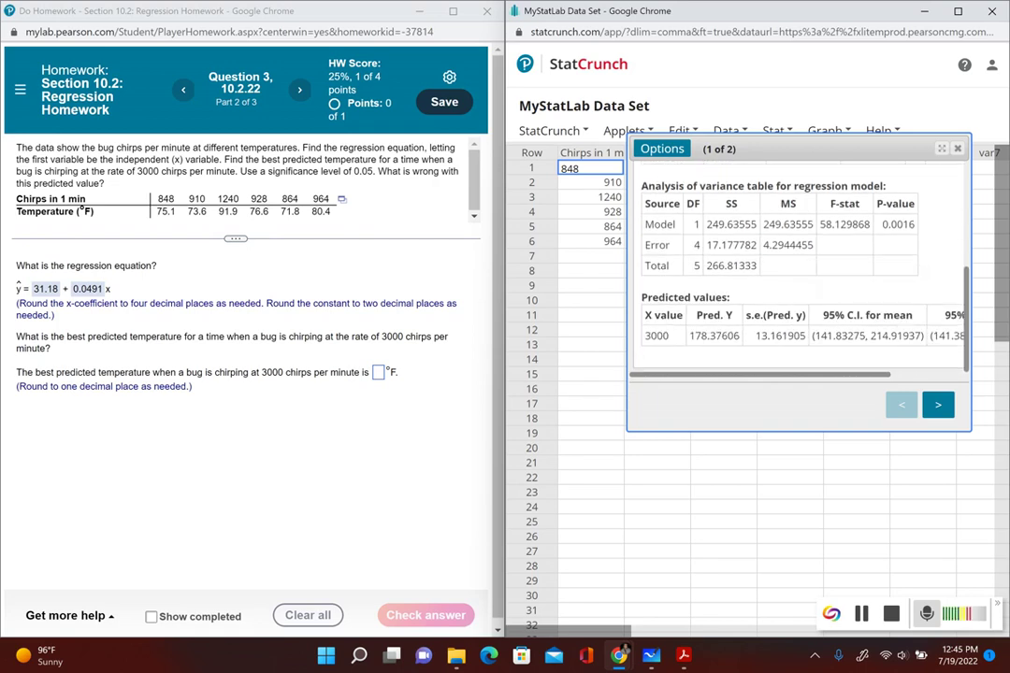
double_click(714, 336)
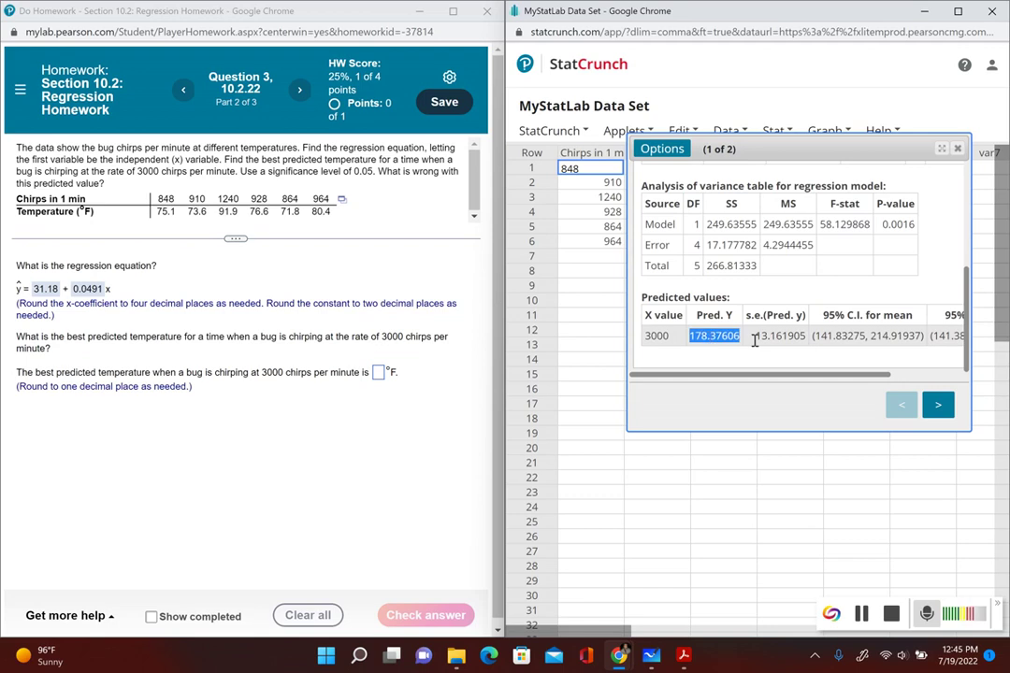
click(379, 376)
text(178.4)
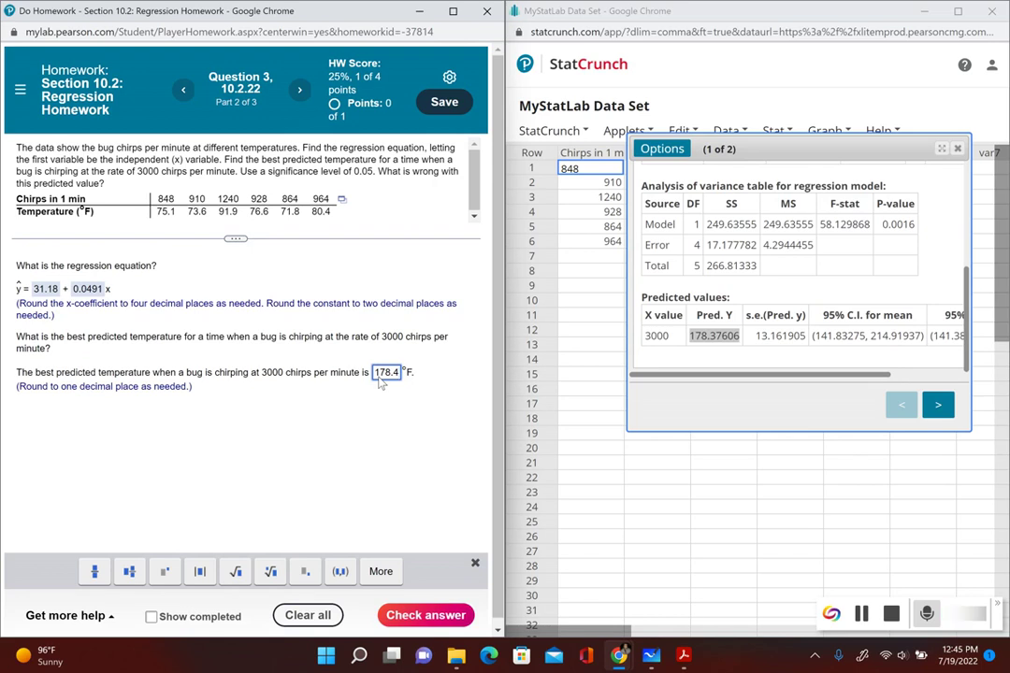
key(Return)
click(246, 371)
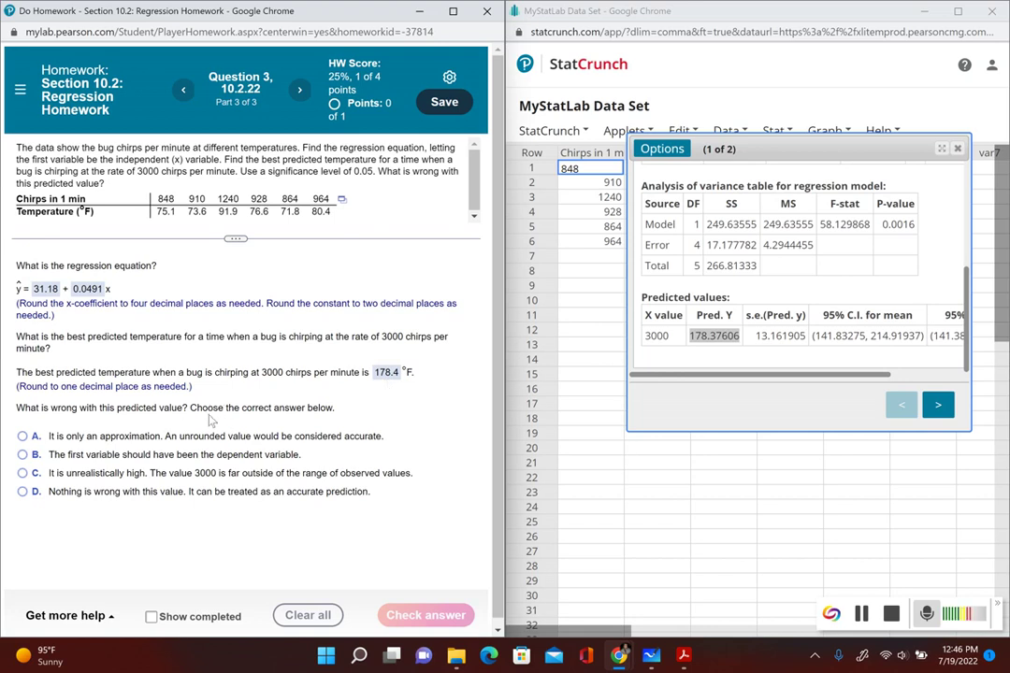
Select option C: 3000 chirps is far outside the observed range
click(21, 473)
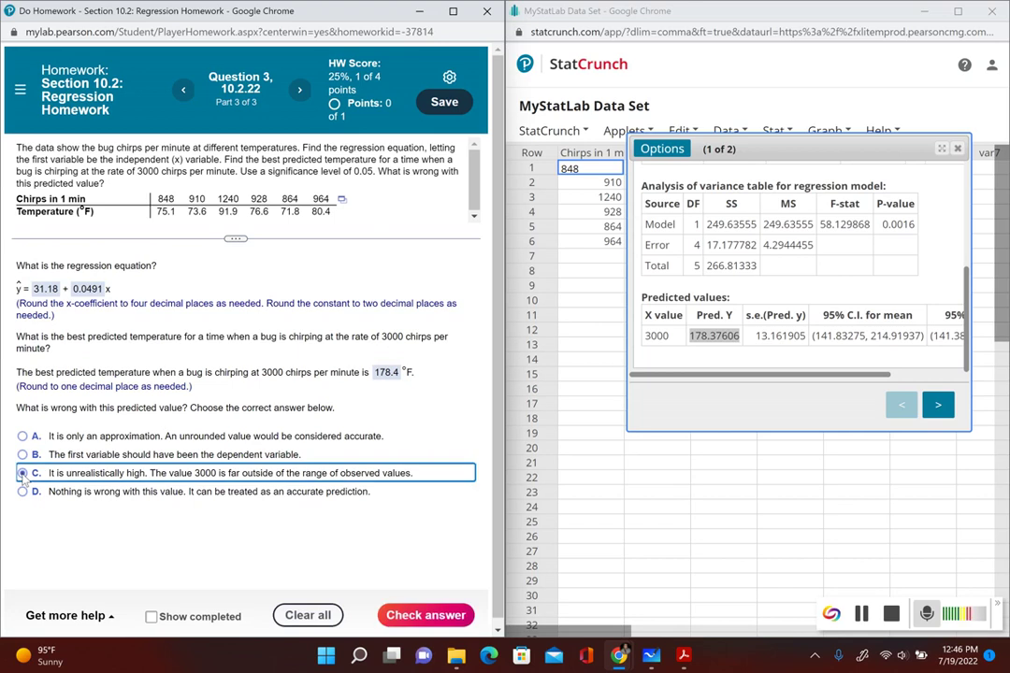